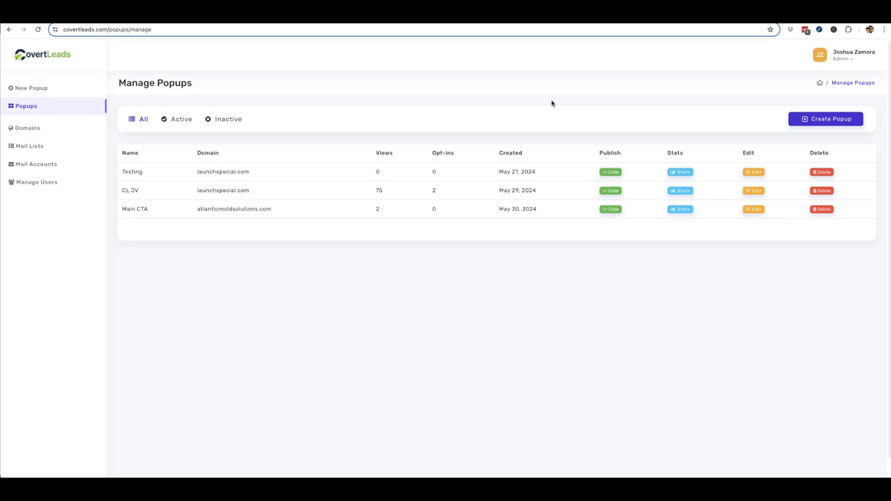
# Browse popup examples on TechRadar, Adina Reyter and Sephora, dismissing TechRadar's notification prompt
pyautogui.click(546, 105)
pyautogui.click(672, 74)
pyautogui.click(831, 45)
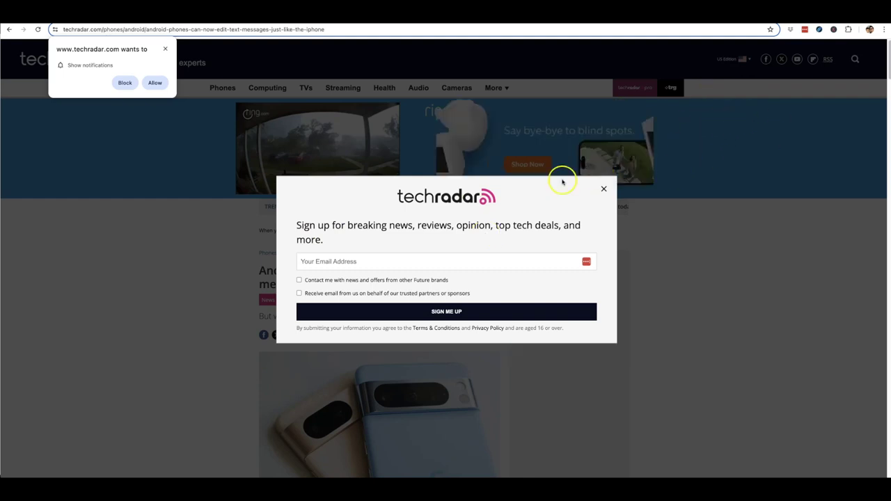
pyautogui.click(165, 49)
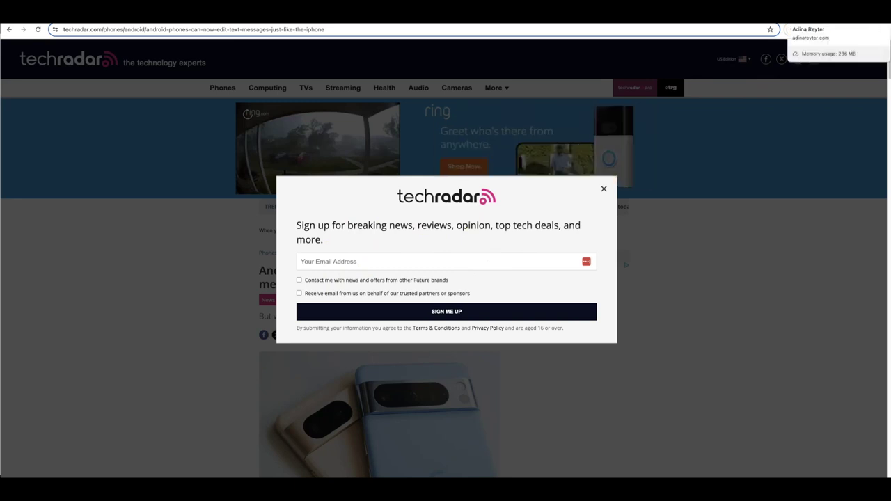
pyautogui.click(822, 14)
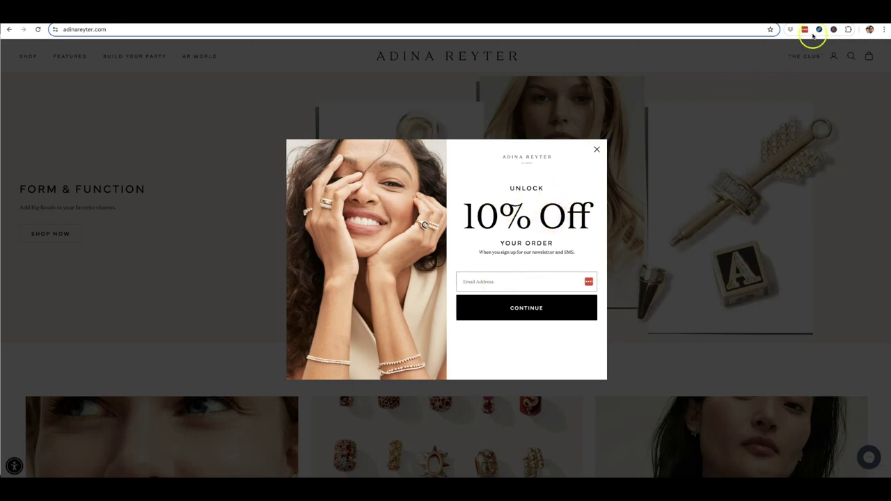
pyautogui.click(821, 13)
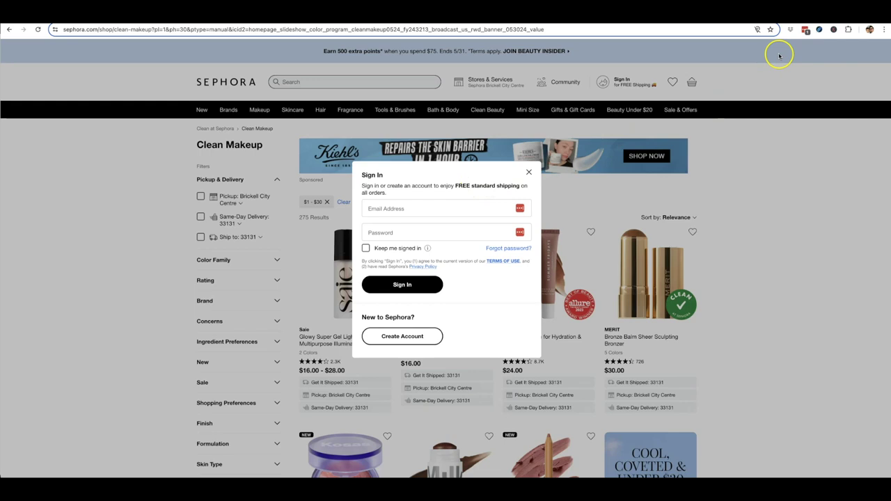
# Switch to the Reebok tab to view its popup example
pyautogui.click(790, 29)
pyautogui.click(836, 38)
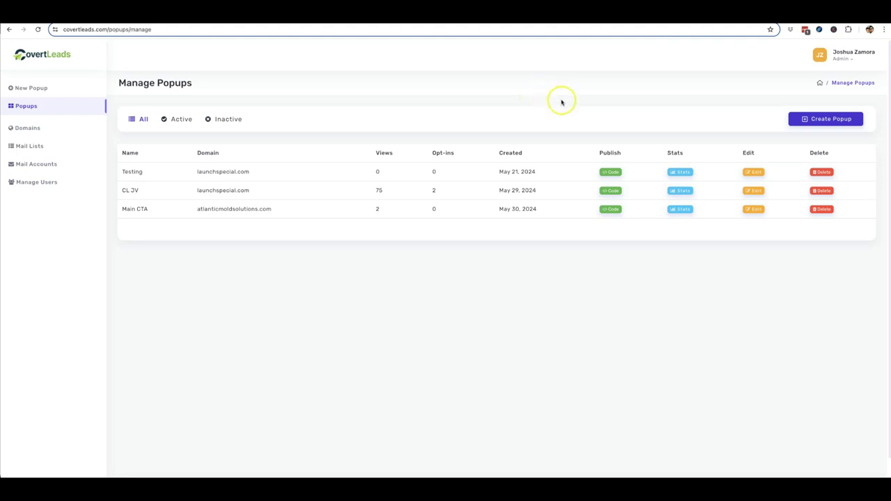
# Look at the Create Popup screen, then start adding a new mail account
pyautogui.click(561, 100)
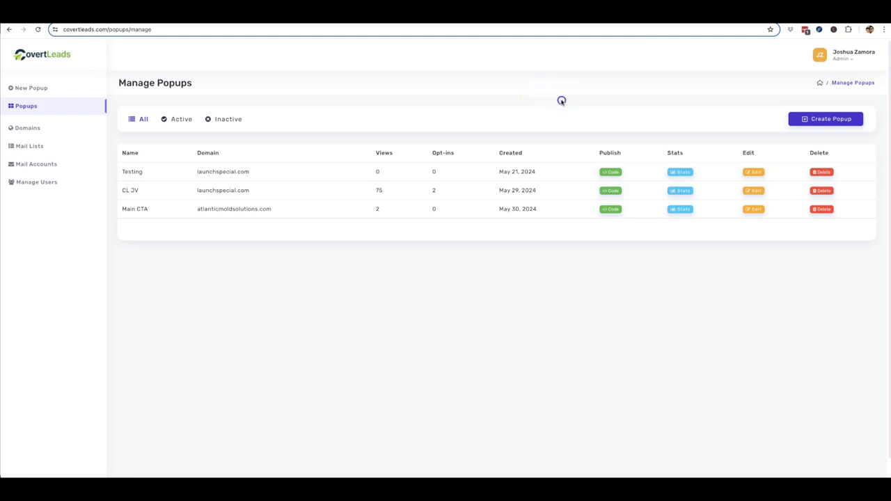
pyautogui.click(844, 123)
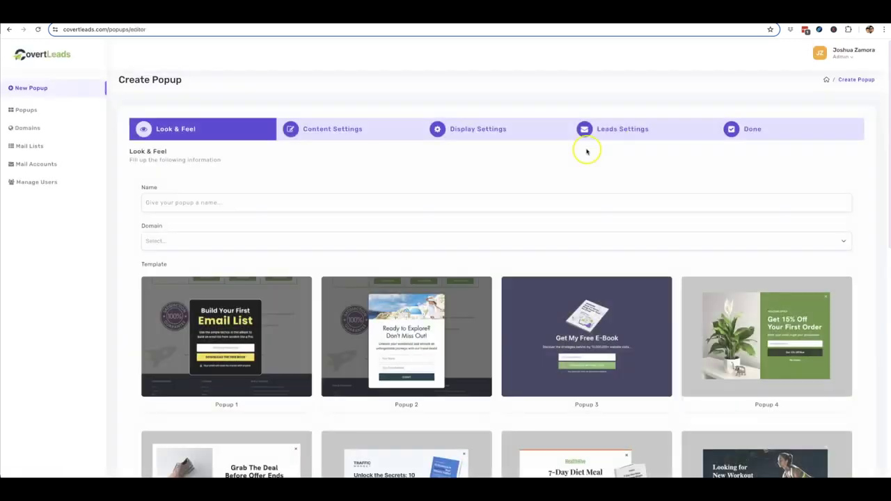
pyautogui.click(37, 165)
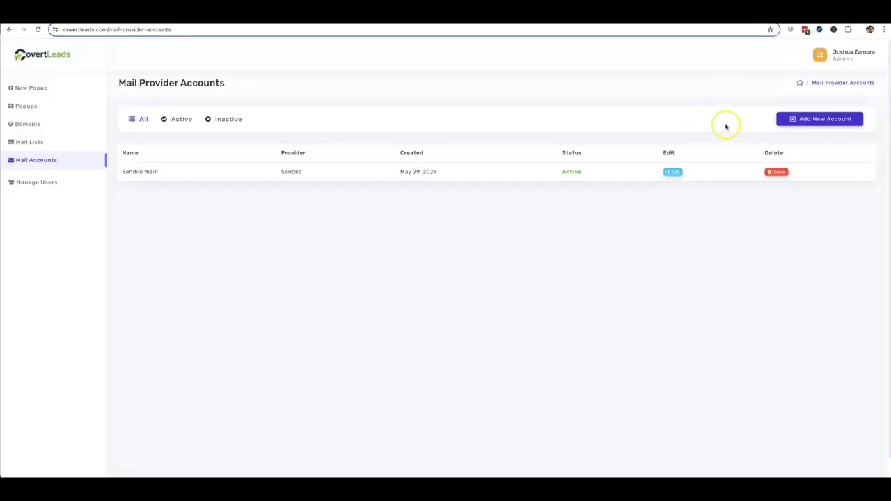
pyautogui.click(813, 120)
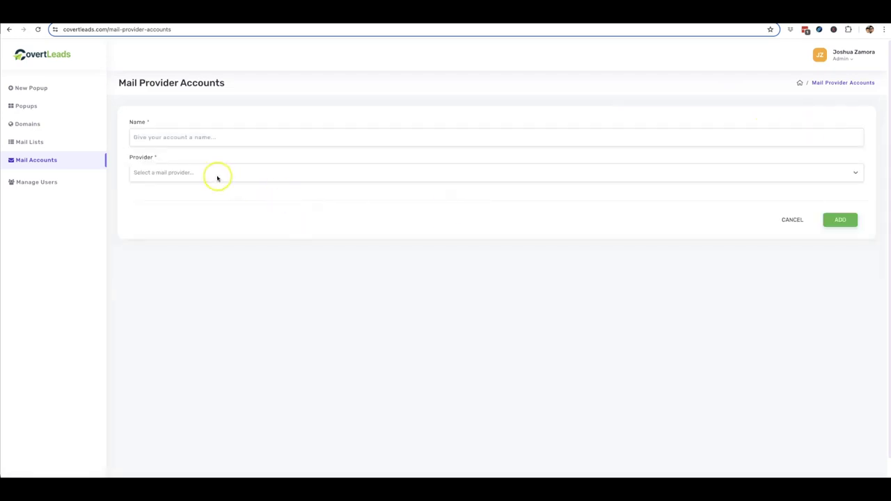
# Browse the mail provider choices without picking one, then go to Mail Lists
pyautogui.click(217, 179)
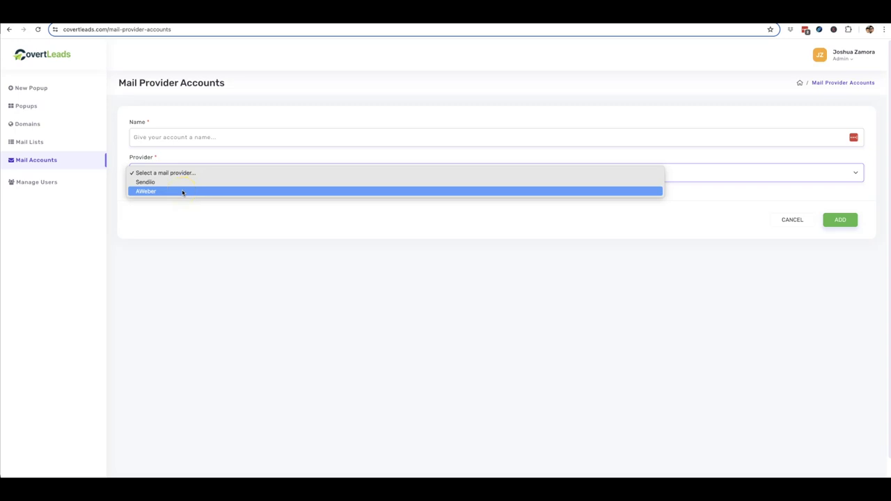
pyautogui.click(234, 214)
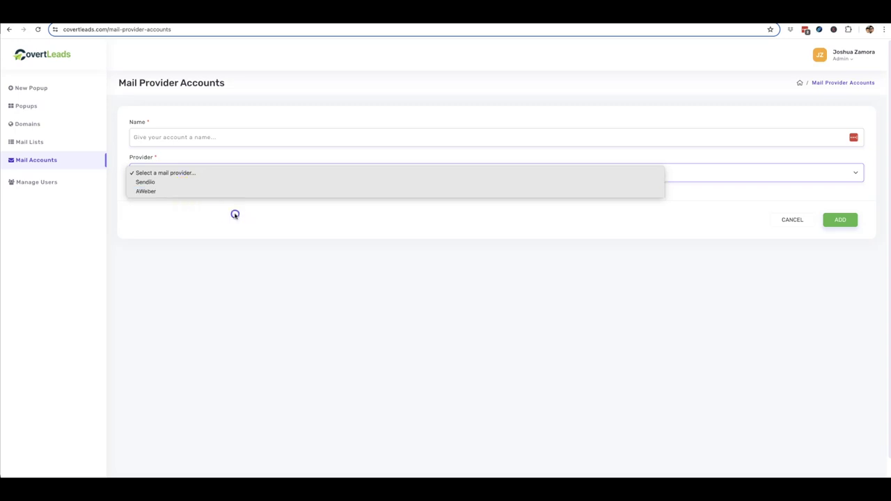
pyautogui.click(35, 142)
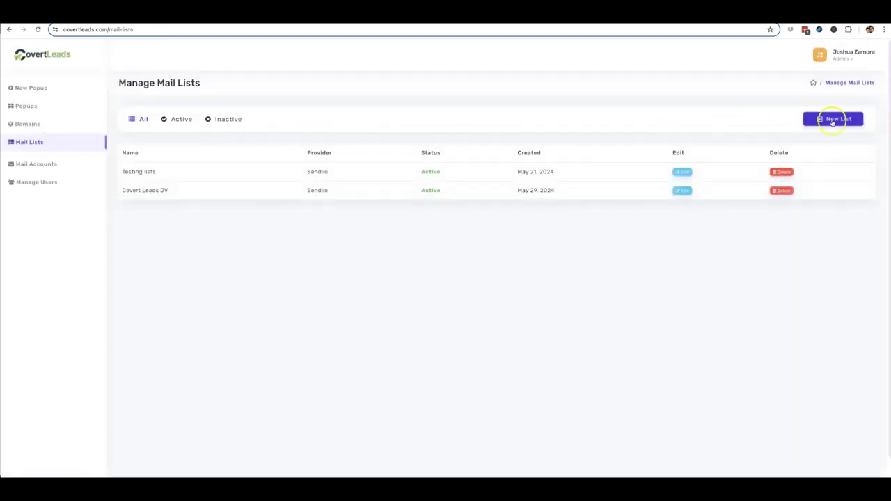
# Preview New List with the HTML form code option, then go to Domains
pyautogui.click(834, 119)
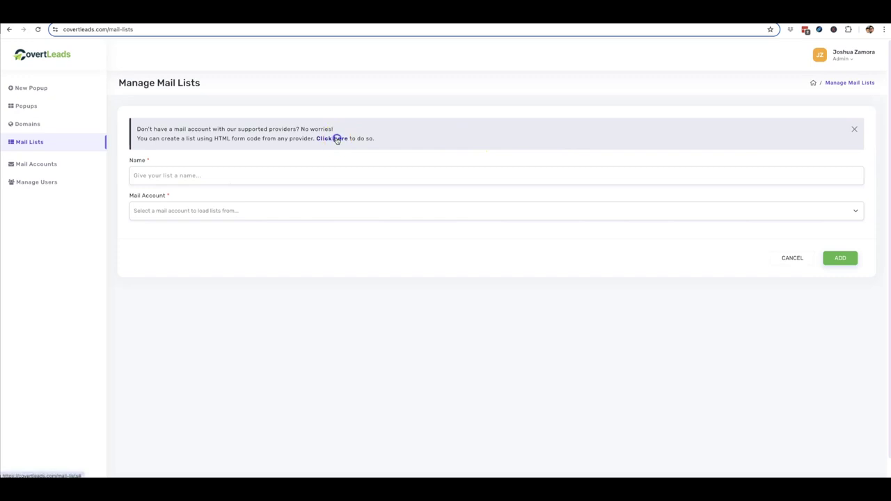
pyautogui.click(338, 138)
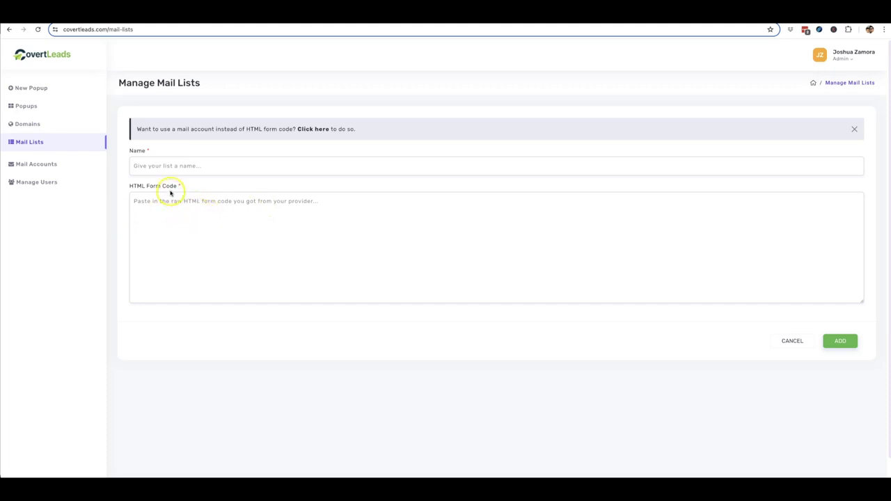
pyautogui.click(28, 123)
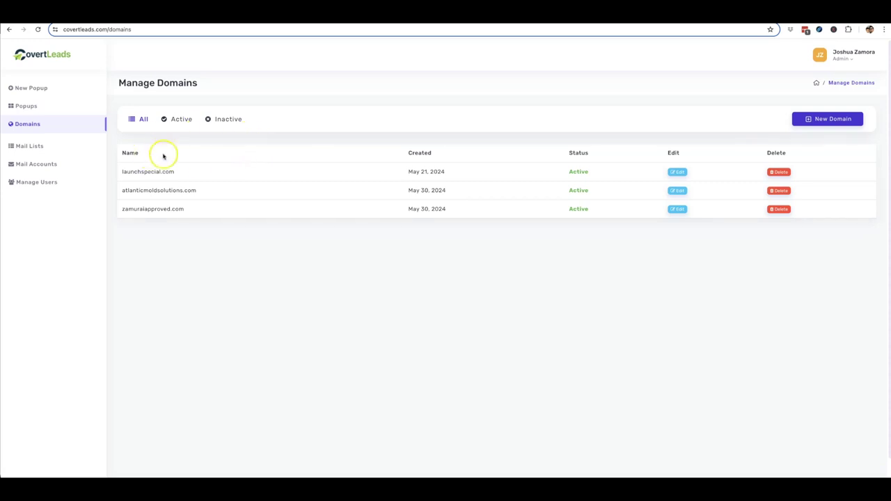
# Start a new popup for the atlanticmoldsolutions.com domain
pyautogui.click(31, 107)
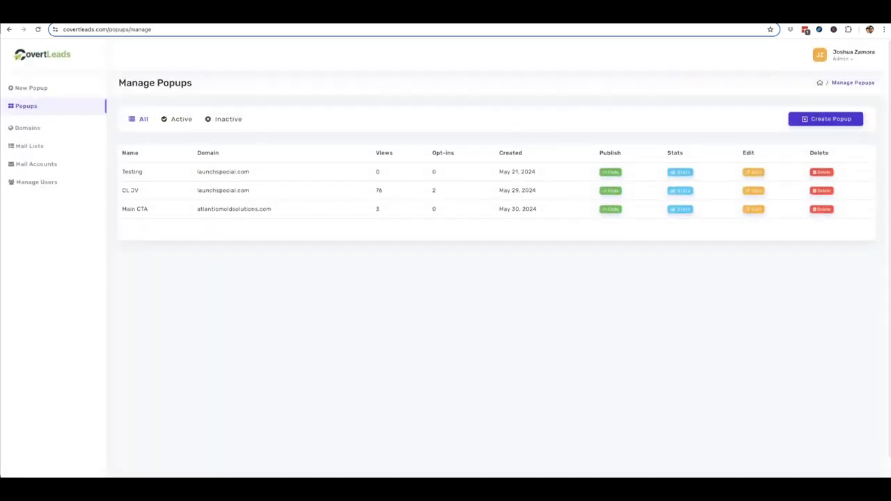
pyautogui.click(849, 119)
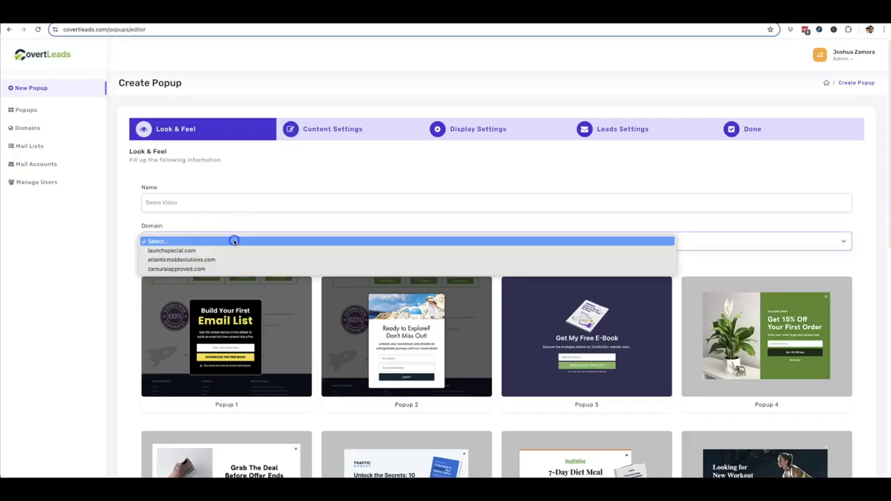
pyautogui.click(227, 257)
# Choose the Popup 13 template and proceed to Content Settings
pyautogui.scroll(-7, 338, 237)
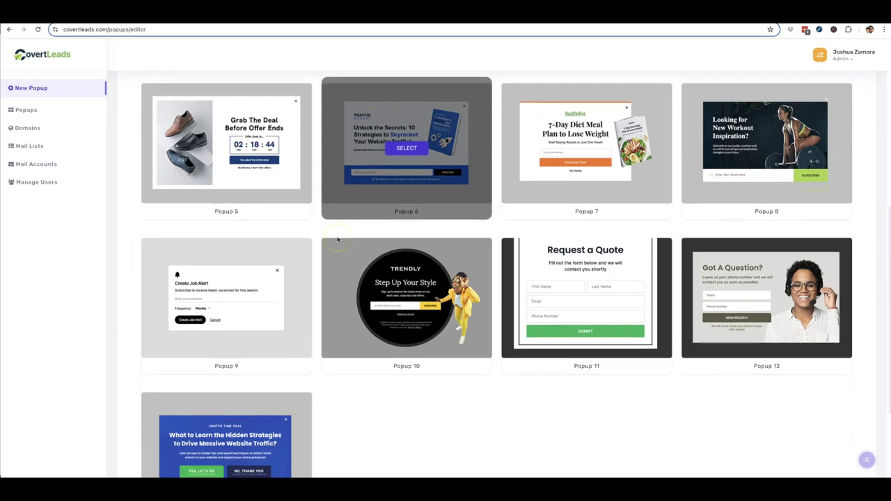
pyautogui.scroll(5, 339, 281)
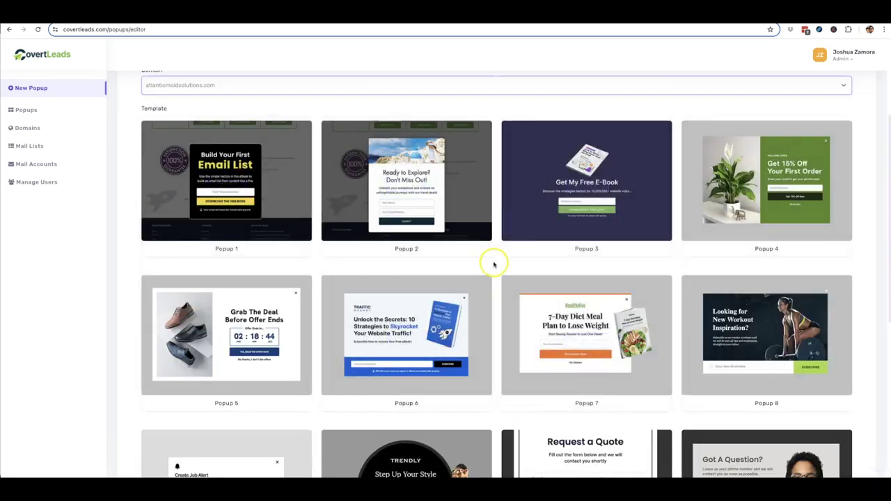
pyautogui.scroll(-1, 494, 262)
pyautogui.scroll(-3, 495, 265)
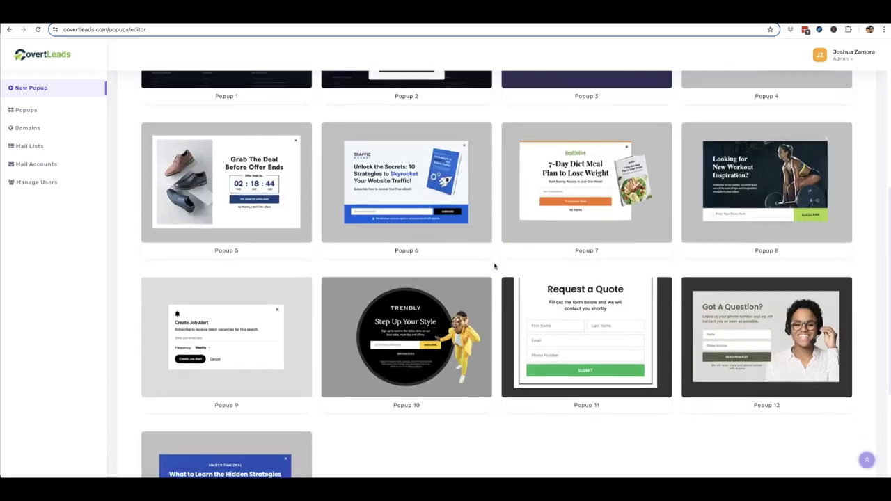
pyautogui.scroll(-1, 495, 266)
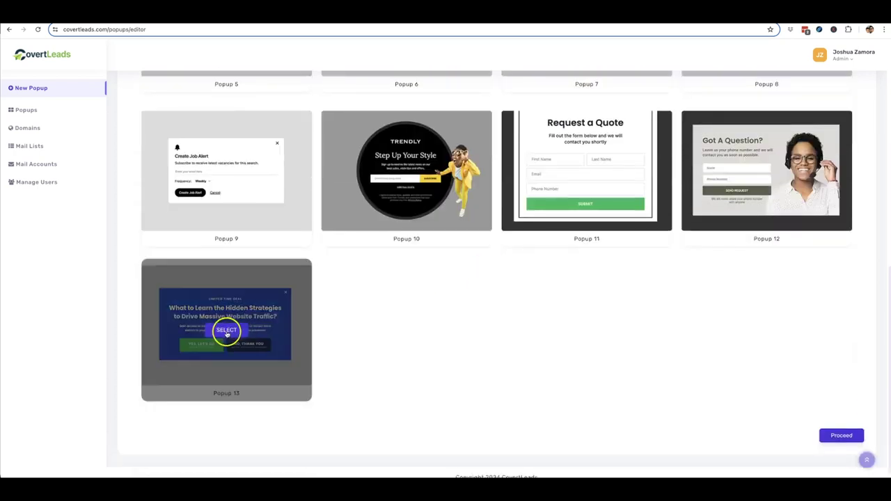
pyautogui.click(226, 331)
pyautogui.scroll(6, 269, 322)
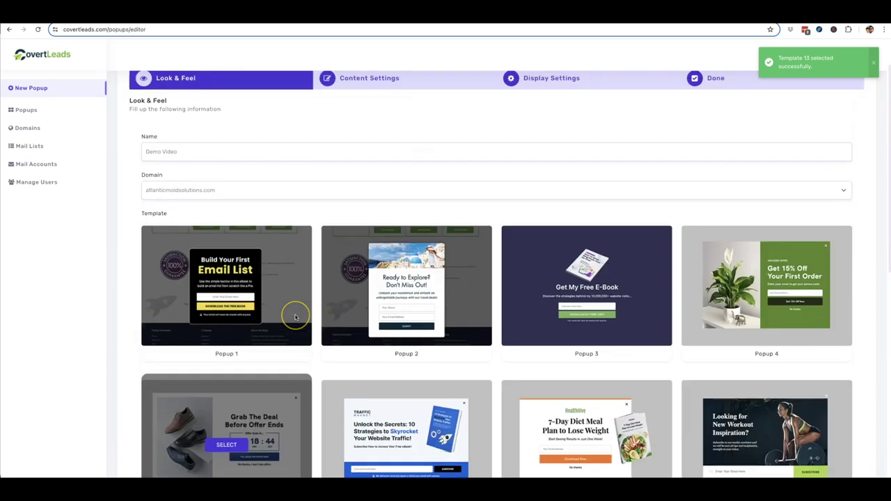
pyautogui.scroll(-5, 295, 317)
pyautogui.scroll(-1, 295, 317)
pyautogui.click(828, 425)
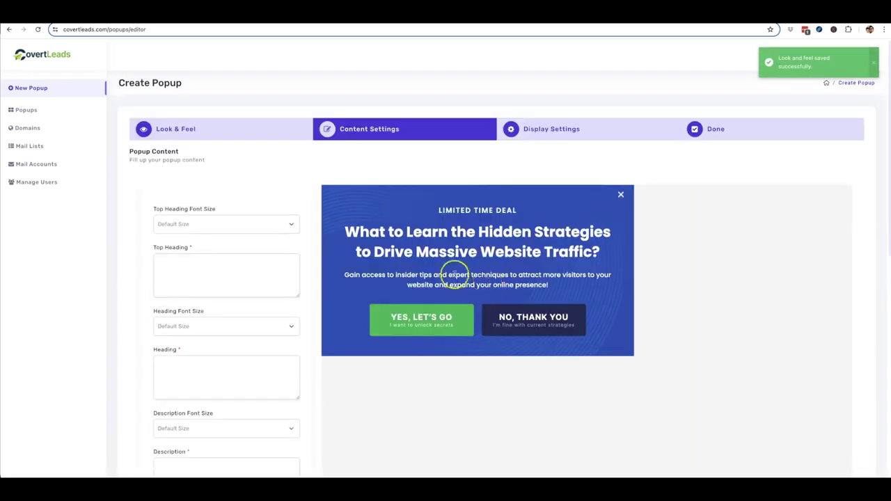
# Set top heading 'Have Mold Issues?' at Default Size and a call-to-book main heading with the phone number
pyautogui.click(186, 224)
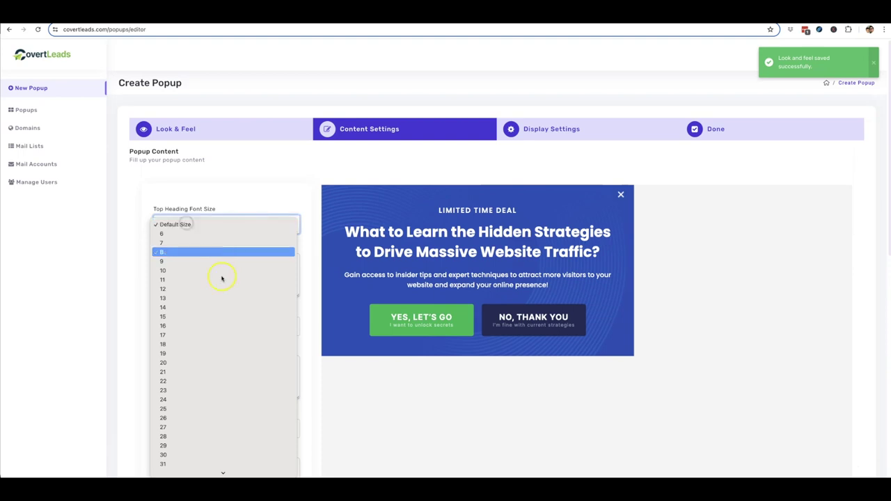
pyautogui.click(235, 175)
pyautogui.click(213, 273)
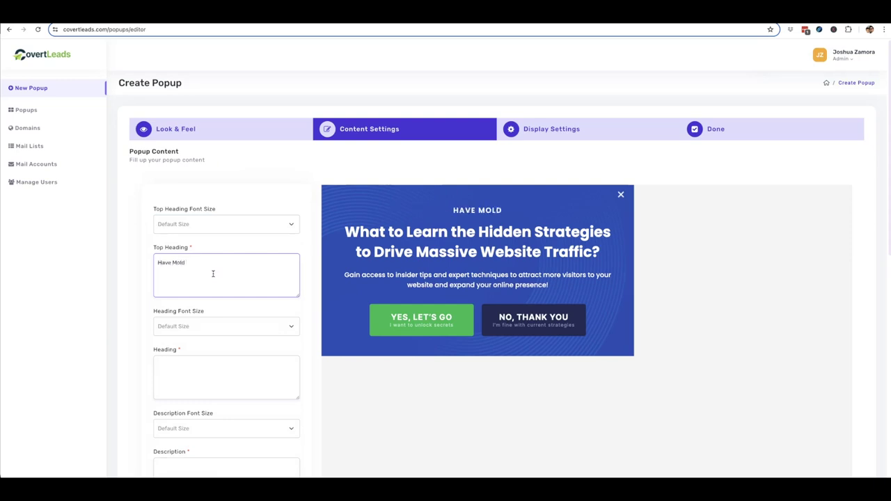
pyautogui.write('Have Mold Issues?')
pyautogui.scroll(-1, 202, 299)
pyautogui.click(192, 313)
pyautogui.write('Give us a Call at')
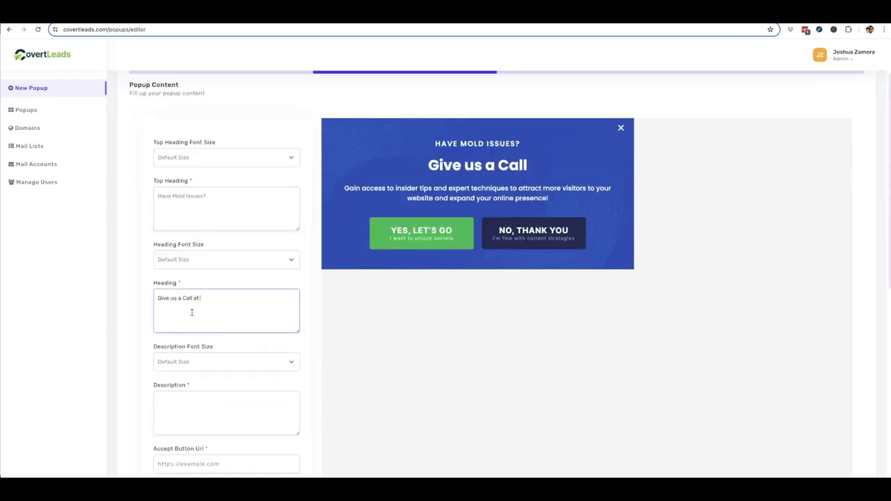
pyautogui.write(' 888:999:9999 To Book Your Appointment')
pyautogui.scroll(-3, 213, 376)
pyautogui.click(213, 376)
pyautogui.write('Our team is standing by to help you with your mold issues and get them resolved or you can book your appointment below.')
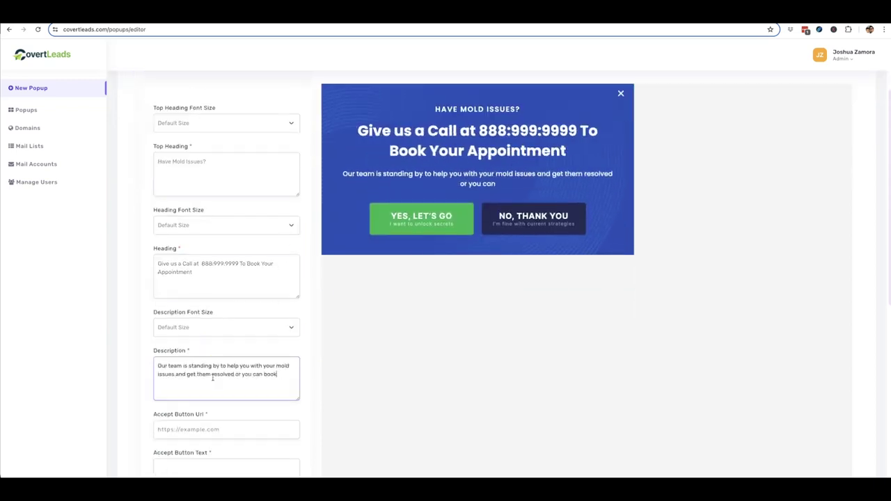
pyautogui.click(226, 342)
pyautogui.write('https://atlanticmoldsolutions.com/our-services/')
pyautogui.click(222, 383)
pyautogui.write("Yes, Let's Go")
# Set accept description 'Book my appointment now', decline text 'No, Thank you.' and decline description 'I'll come back later'
pyautogui.scroll(-3, 222, 383)
pyautogui.click(225, 265)
pyautogui.write('Book my appointment now')
pyautogui.click(211, 354)
pyautogui.write('No, Thank you.')
pyautogui.press('Tab')
pyautogui.write("I'll come back later")
# Highlight the phone number in the preview heading and save the content settings
pyautogui.scroll(10, 312, 304)
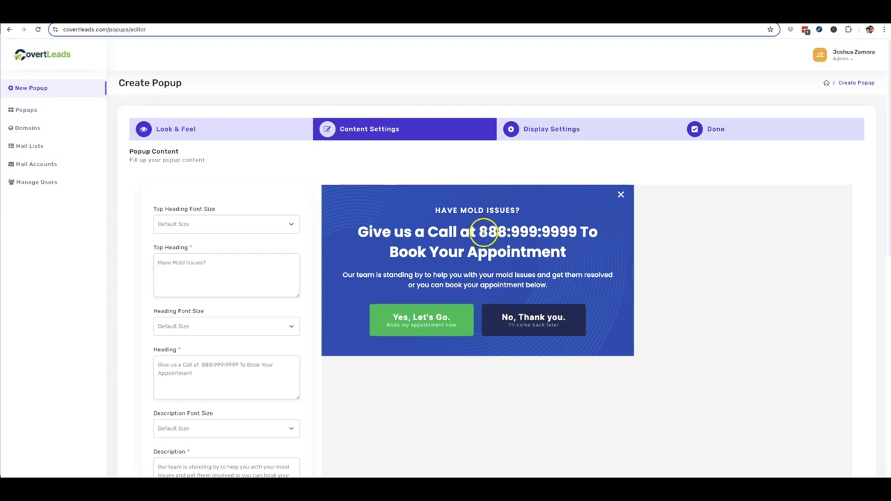
pyautogui.moveTo(479, 232); pyautogui.dragTo(569, 233)
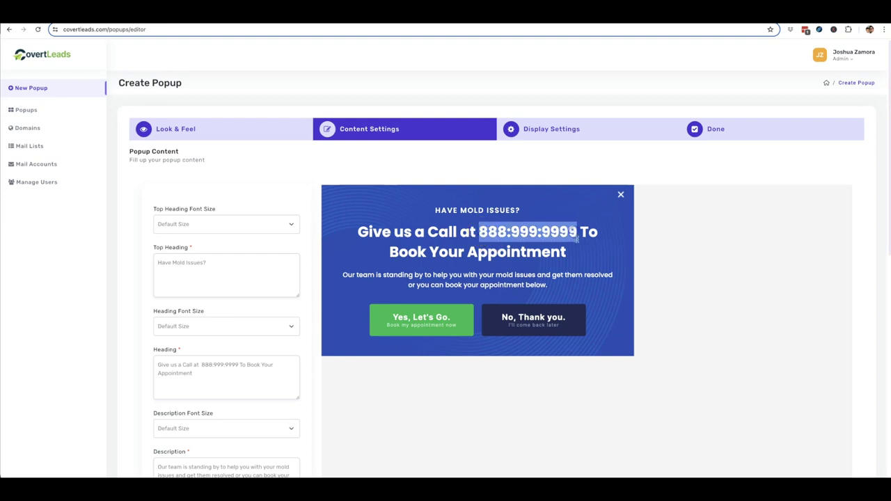
pyautogui.scroll(-10, 577, 239)
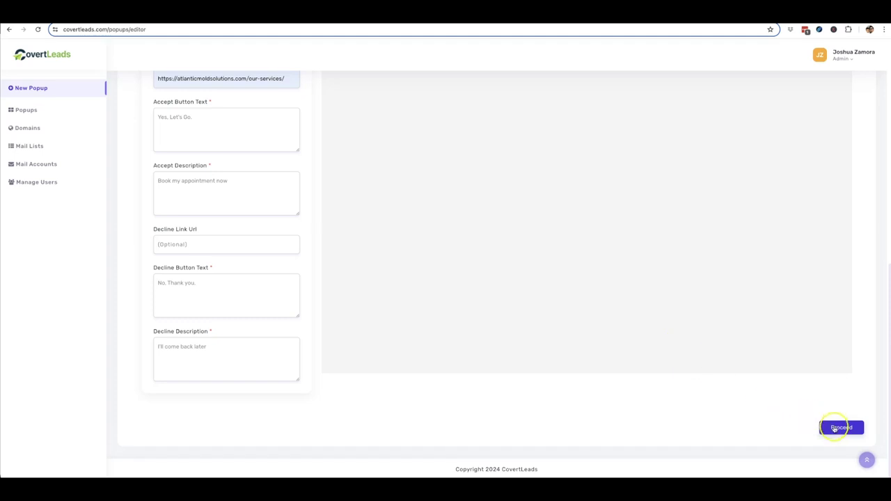
pyautogui.click(835, 428)
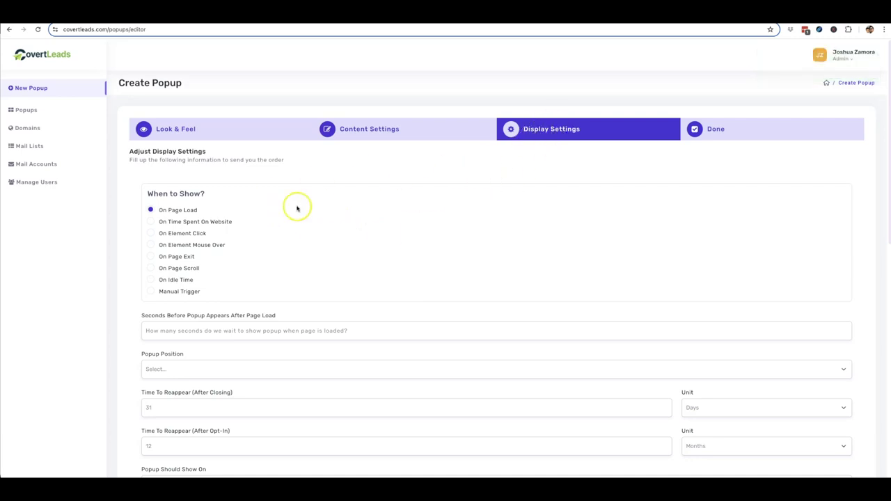
# Scroll through the Display Settings to review the When to Show options
pyautogui.scroll(-1, 240, 198)
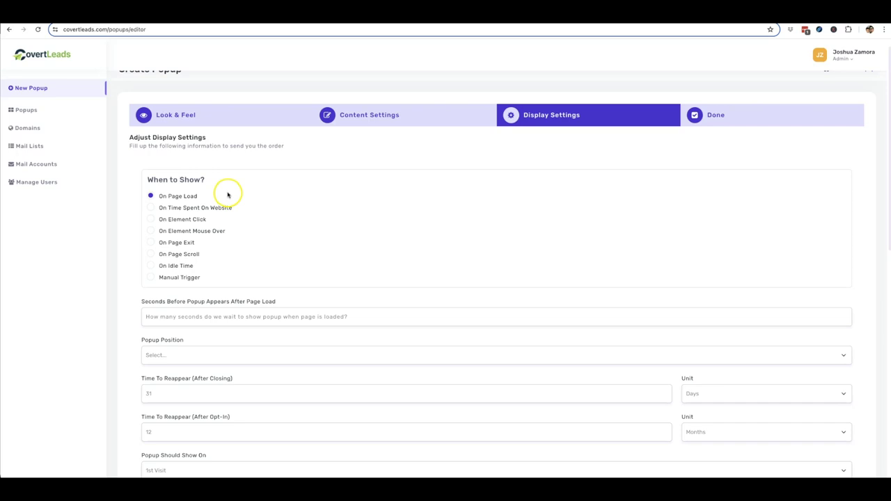
pyautogui.scroll(-1, 230, 194)
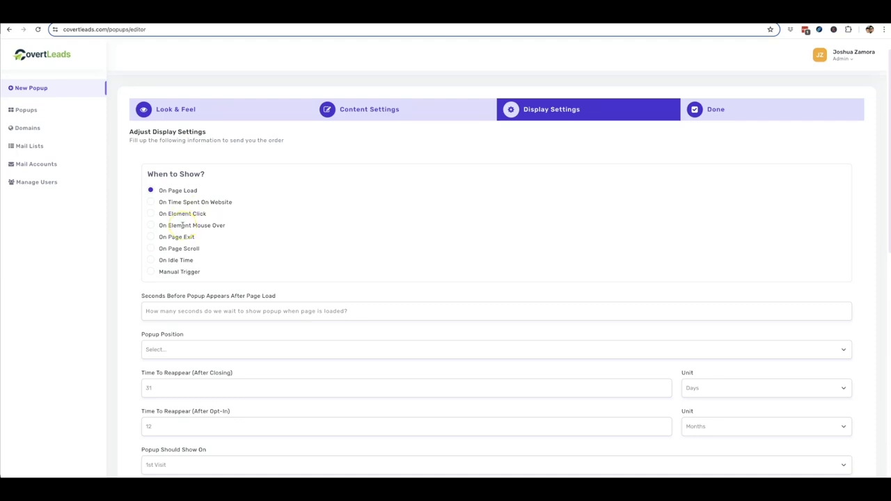
pyautogui.scroll(-1, 183, 226)
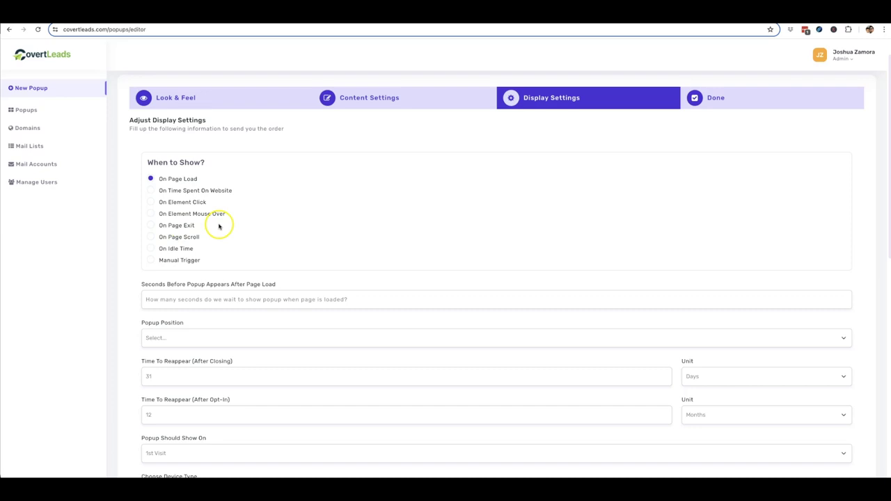
pyautogui.scroll(-1, 218, 225)
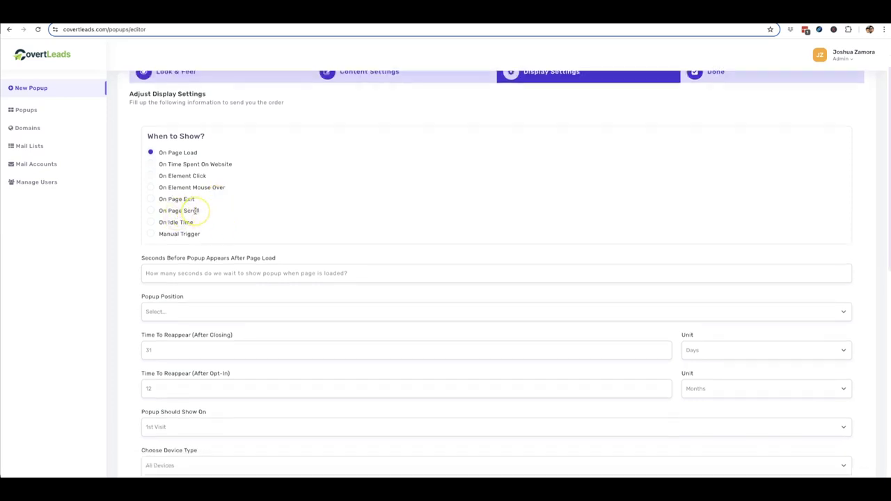
pyautogui.scroll(-1, 191, 211)
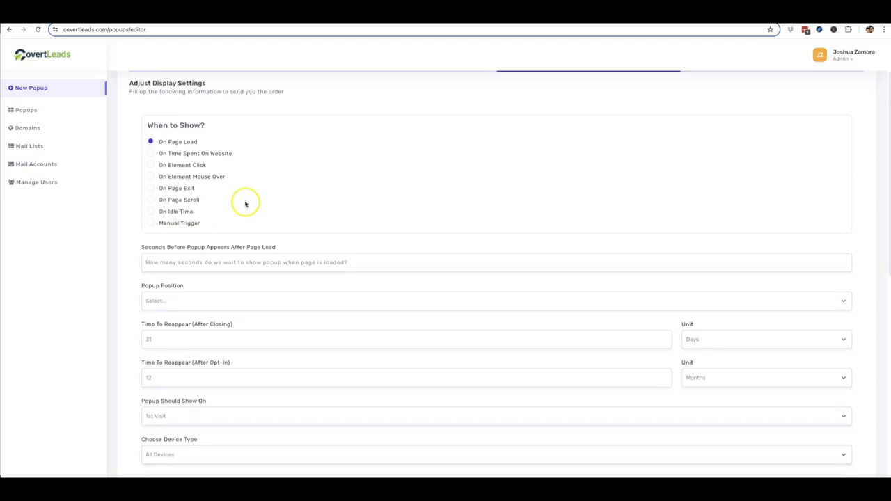
# Set a 1-second delay, Center popup position, and a 3-day reappear time after closing
pyautogui.scroll(-1, 247, 203)
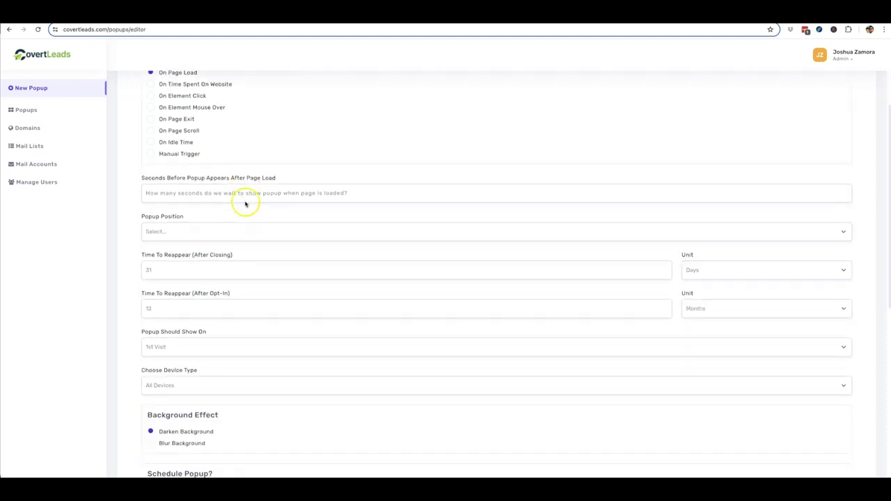
pyautogui.click(182, 196)
pyautogui.write('1')
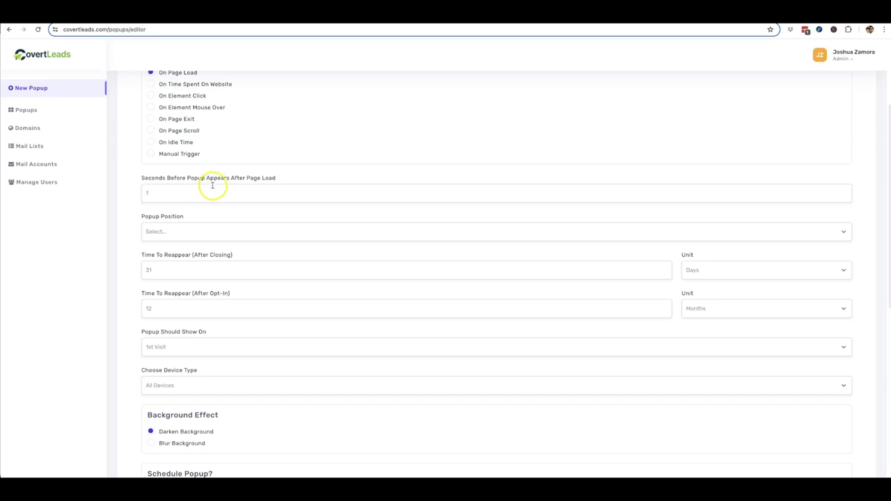
pyautogui.click(177, 231)
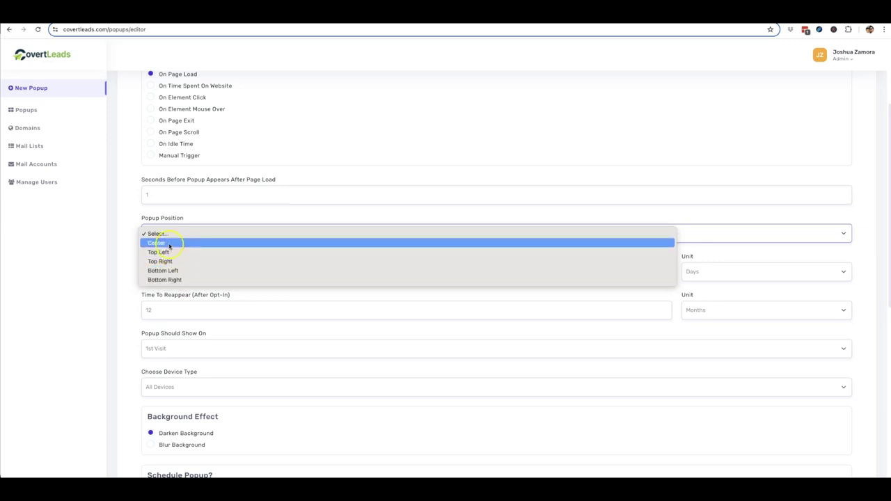
pyautogui.click(169, 243)
pyautogui.scroll(-1, 179, 222)
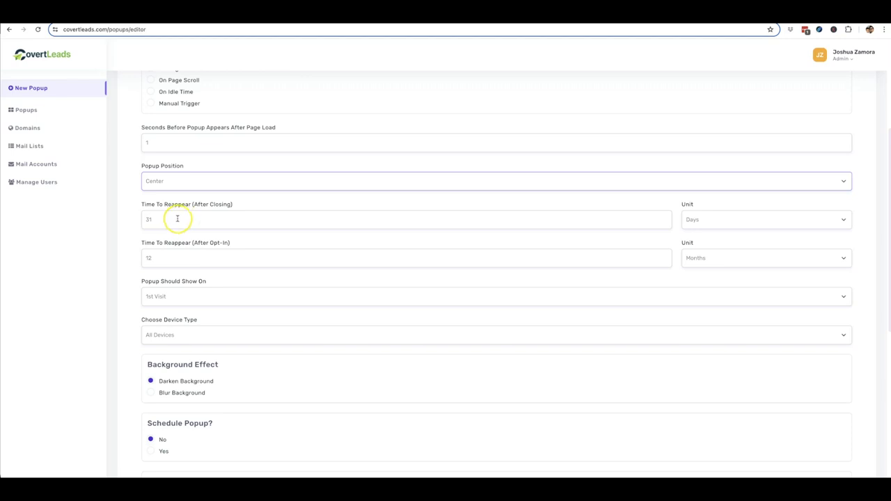
pyautogui.click(174, 219)
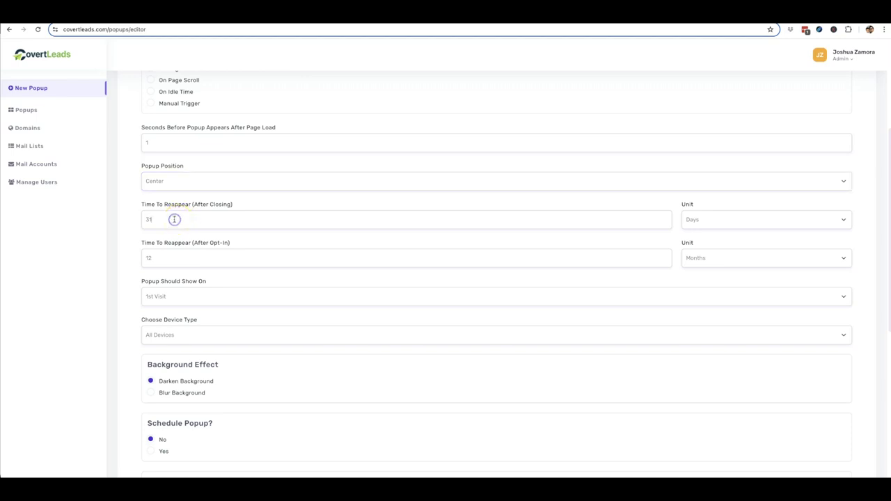
pyautogui.write('3')
pyautogui.scroll(-1, 120, 230)
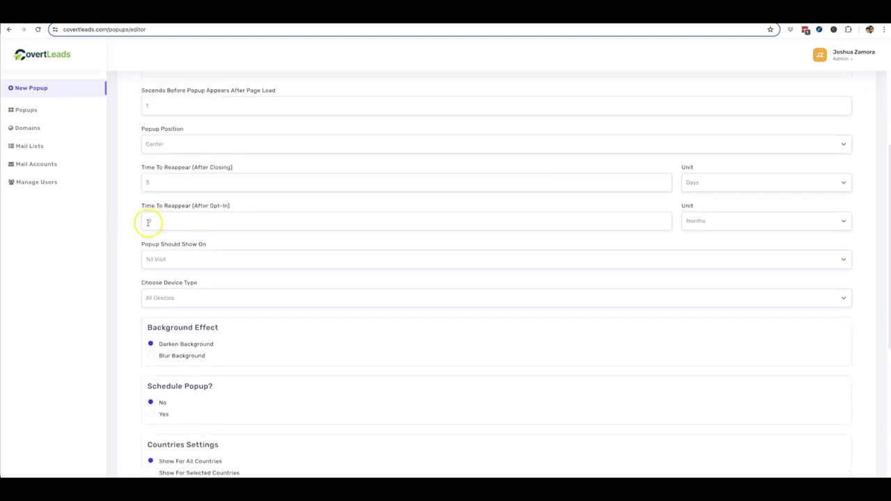
pyautogui.moveTo(146, 223); pyautogui.dragTo(166, 221)
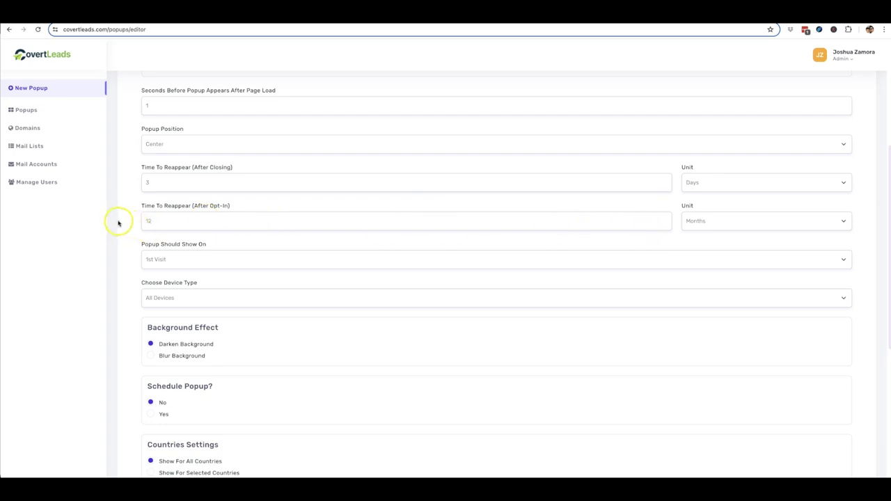
pyautogui.scroll(-1, 116, 223)
pyautogui.scroll(-1, 118, 223)
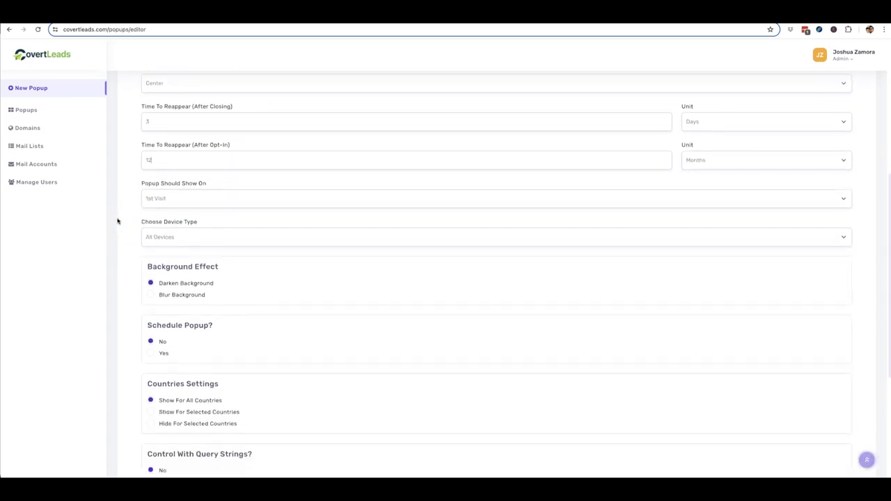
pyautogui.click(173, 200)
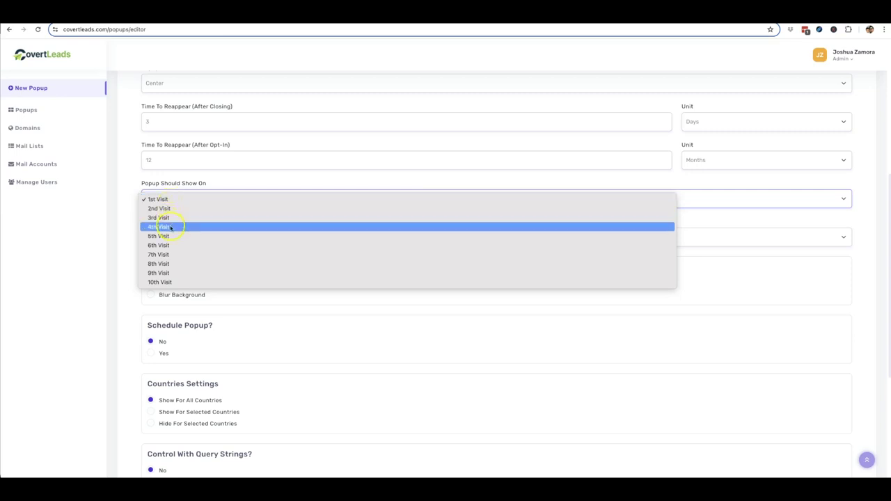
pyautogui.click(128, 191)
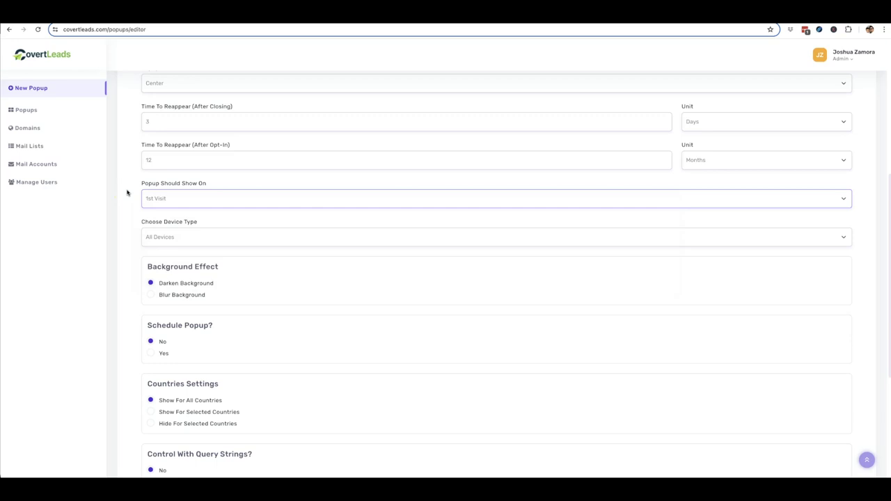
pyautogui.click(127, 194)
pyautogui.scroll(-1, 128, 193)
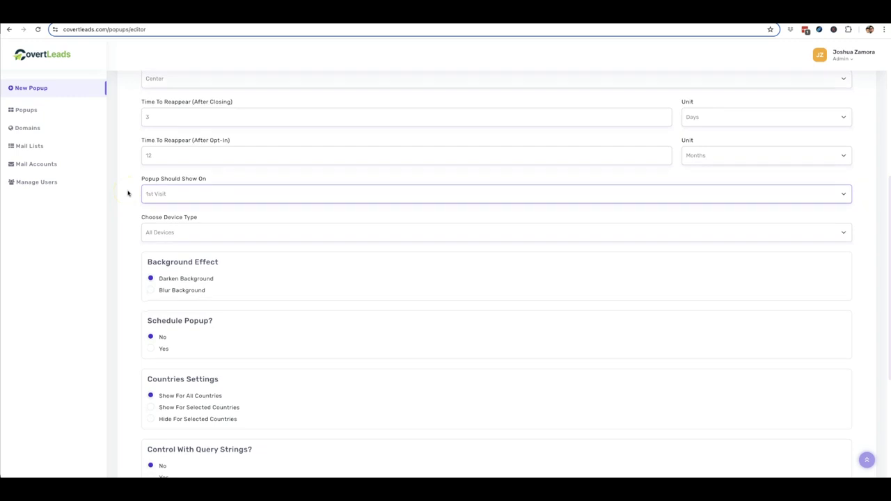
pyautogui.click(128, 192)
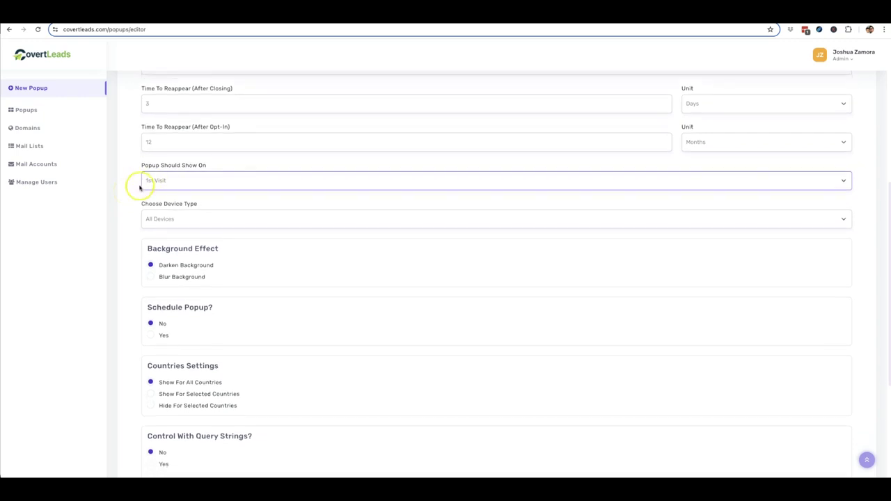
pyautogui.scroll(-1, 121, 195)
pyautogui.click(173, 207)
pyautogui.click(179, 220)
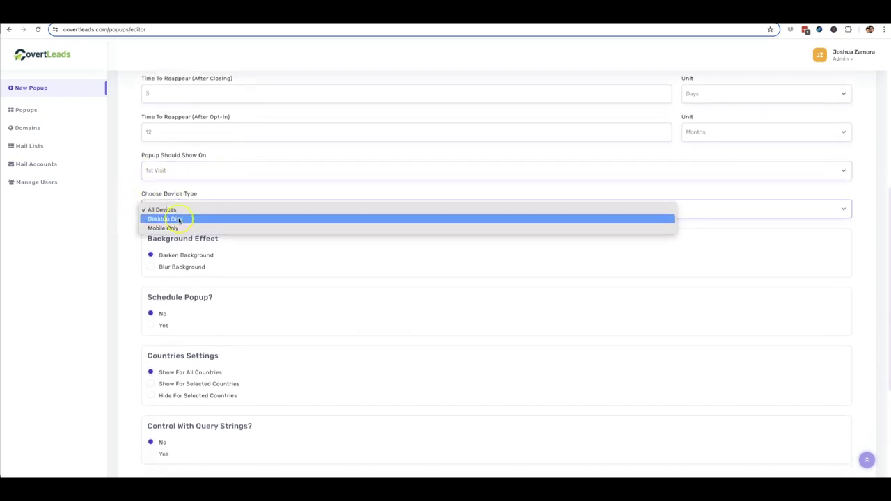
pyautogui.click(131, 210)
pyautogui.scroll(-1, 133, 209)
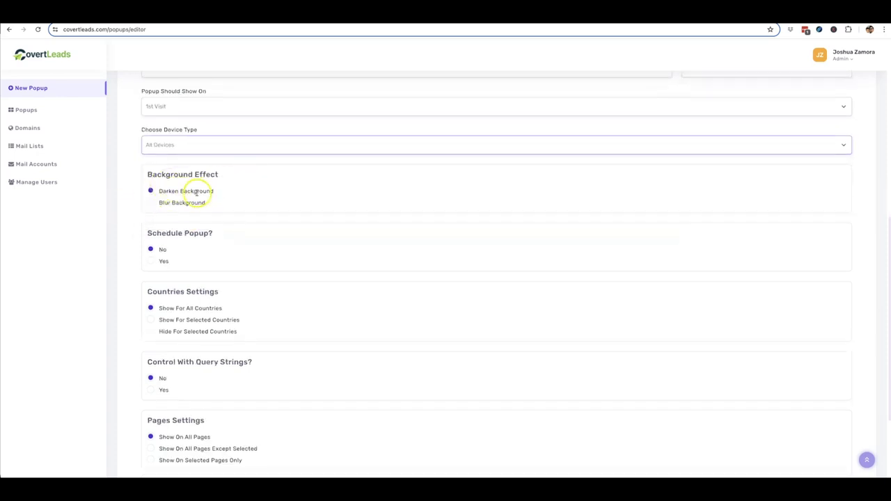
pyautogui.scroll(-2, 129, 209)
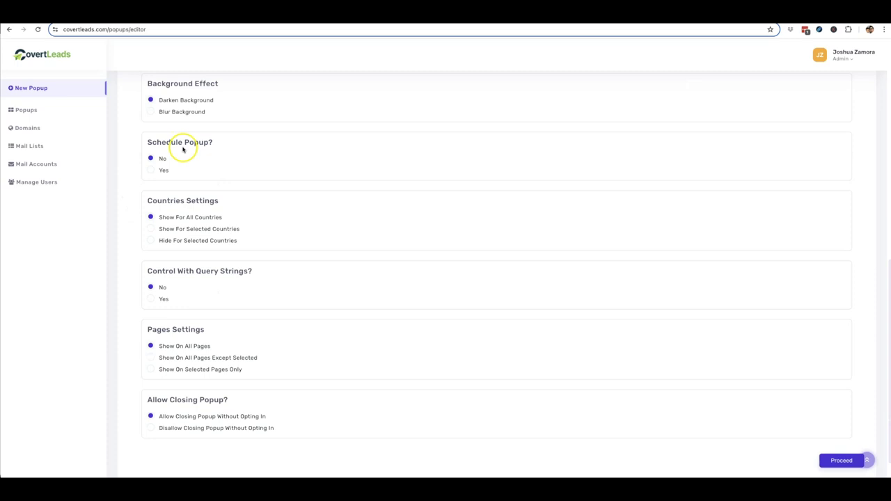
# Try Schedule Popup and Selected Pages, then revert to no schedule and All Pages
pyautogui.click(152, 170)
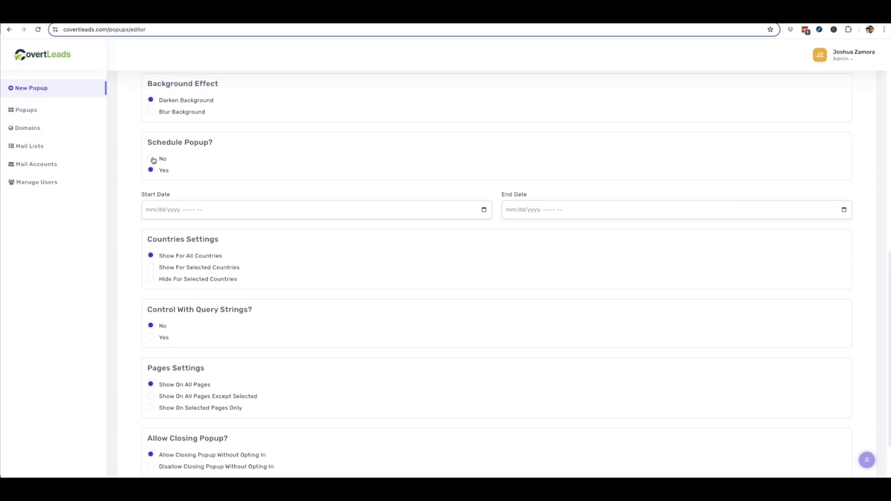
pyautogui.click(150, 160)
pyautogui.click(151, 158)
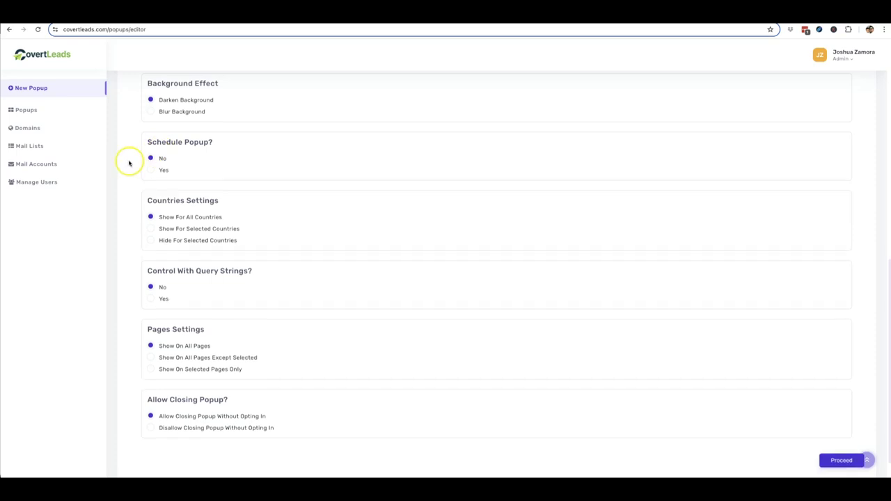
pyautogui.scroll(-2, 129, 163)
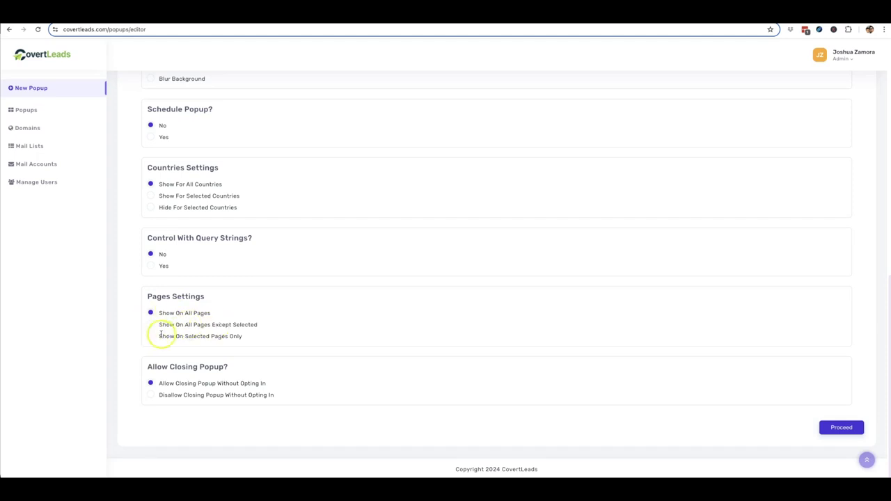
pyautogui.click(150, 336)
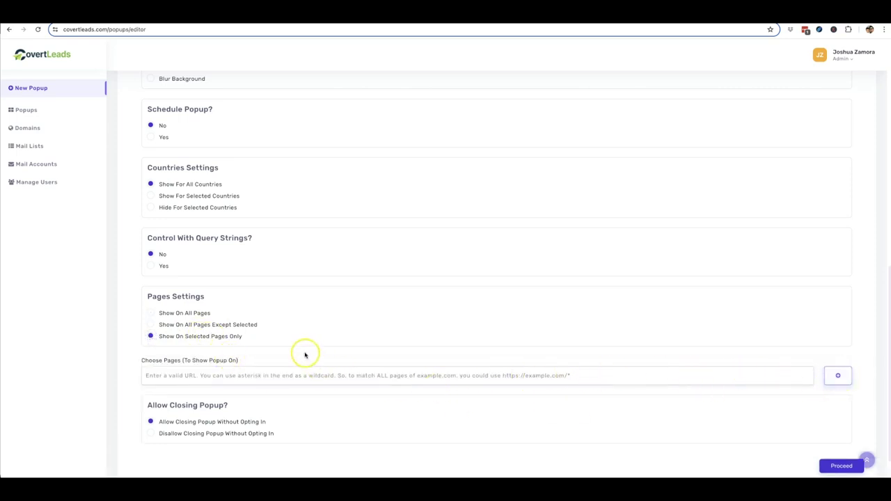
pyautogui.click(152, 312)
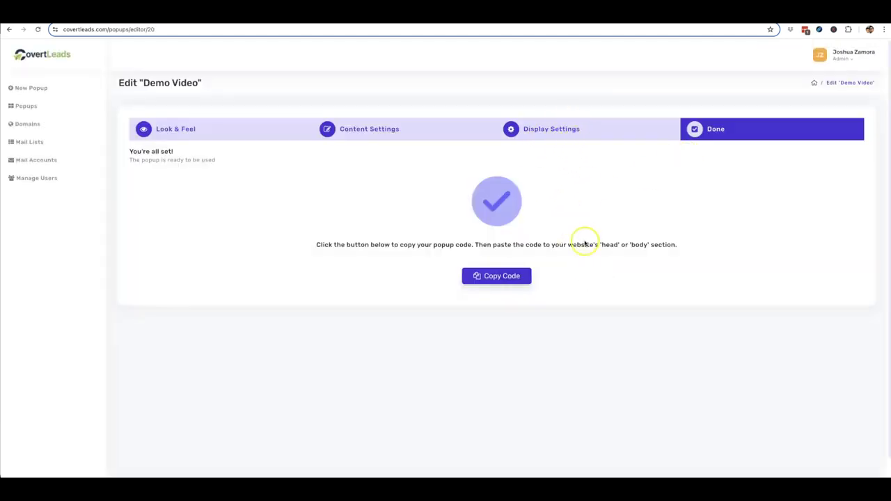
# Copy the new popup's code, then the Main CTA popup's embed code, and switch to WordPress
pyautogui.click(515, 276)
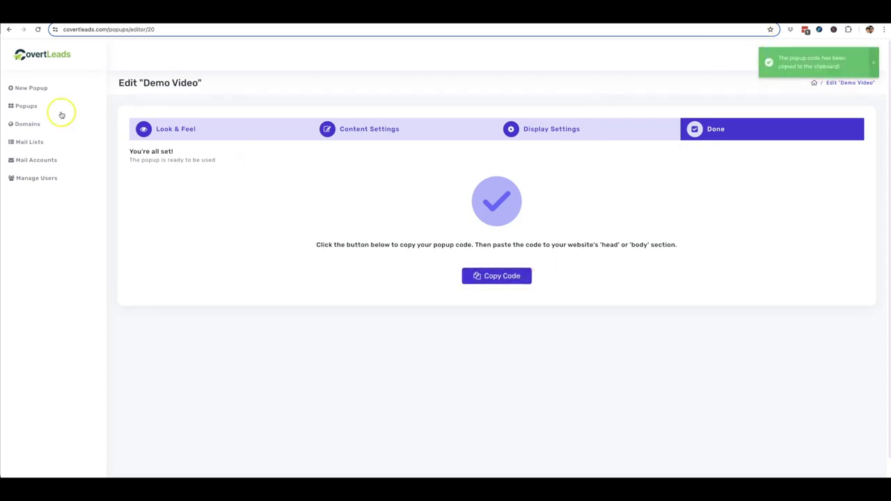
pyautogui.click(31, 106)
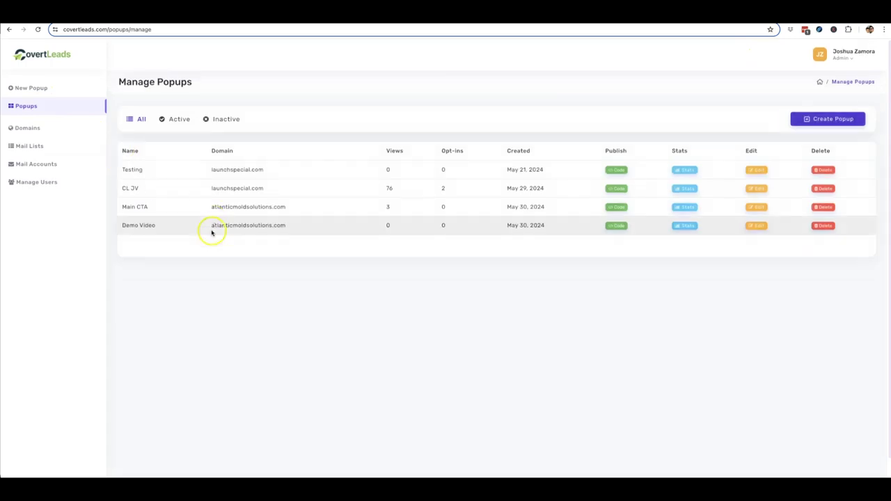
pyautogui.click(616, 209)
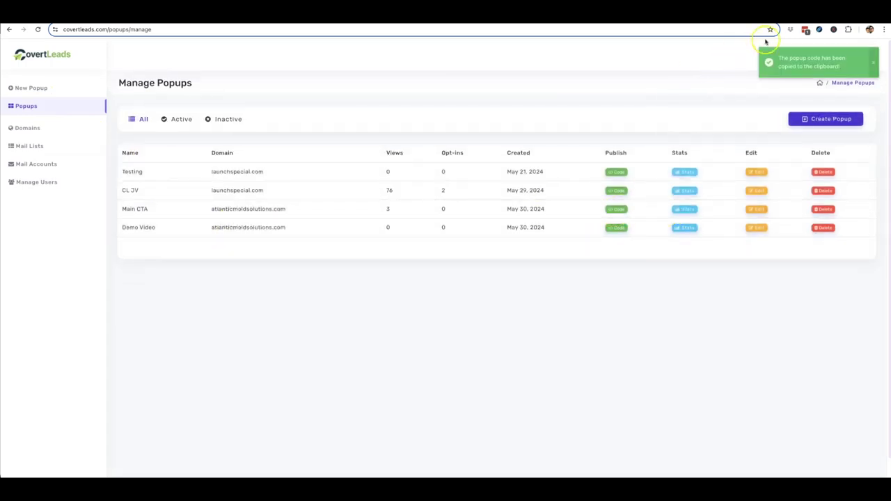
pyautogui.hotkey('ctrl', 'Tab')
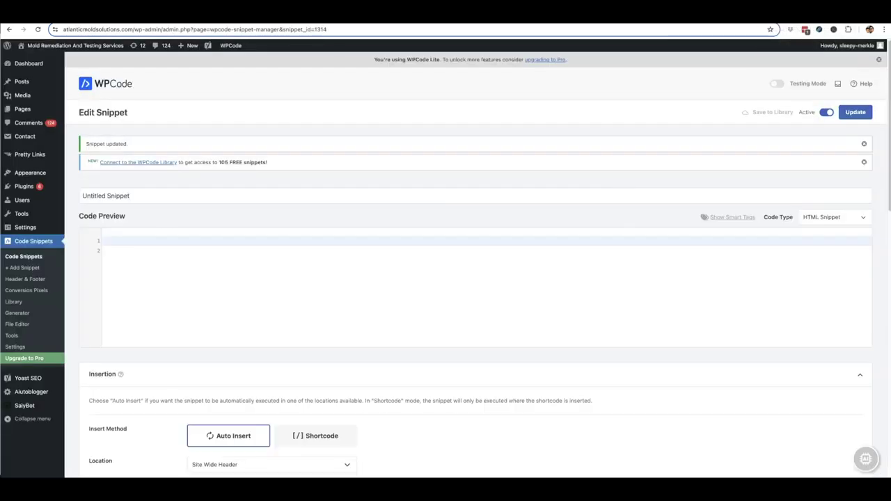
# Paste the Covert Leads embed script into the WPCode snippet, update it, and view the live site
pyautogui.click(165, 245)
pyautogui.hotkey('ctrl', 'v')
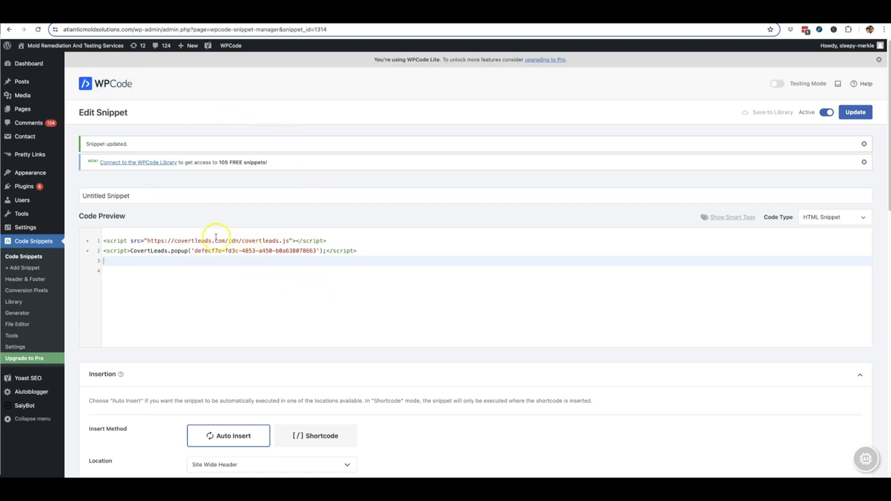
pyautogui.scroll(-1, 240, 252)
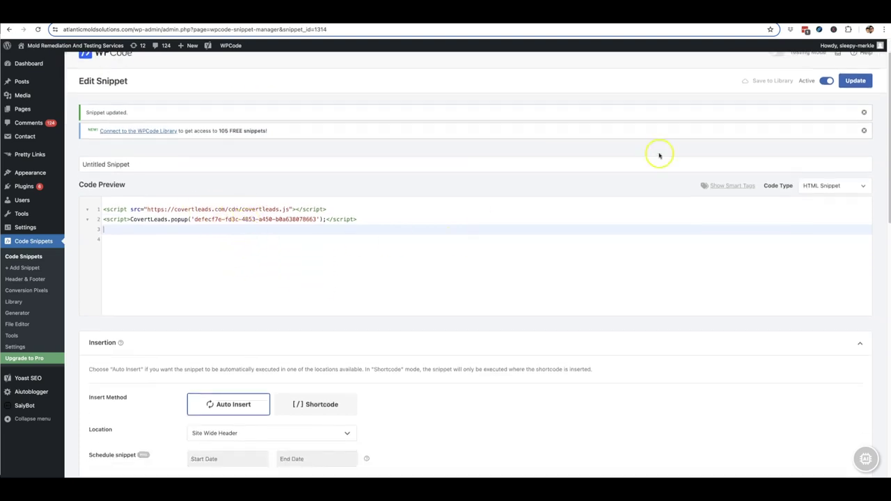
pyautogui.click(863, 82)
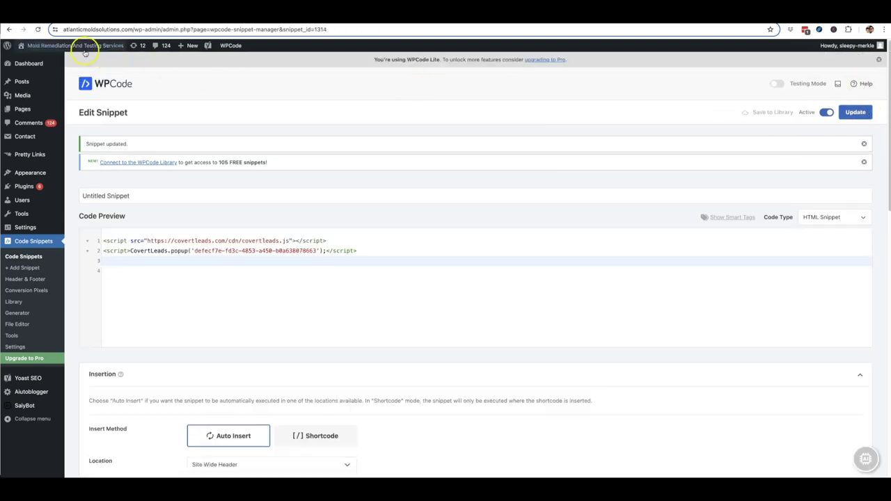
pyautogui.click(55, 59)
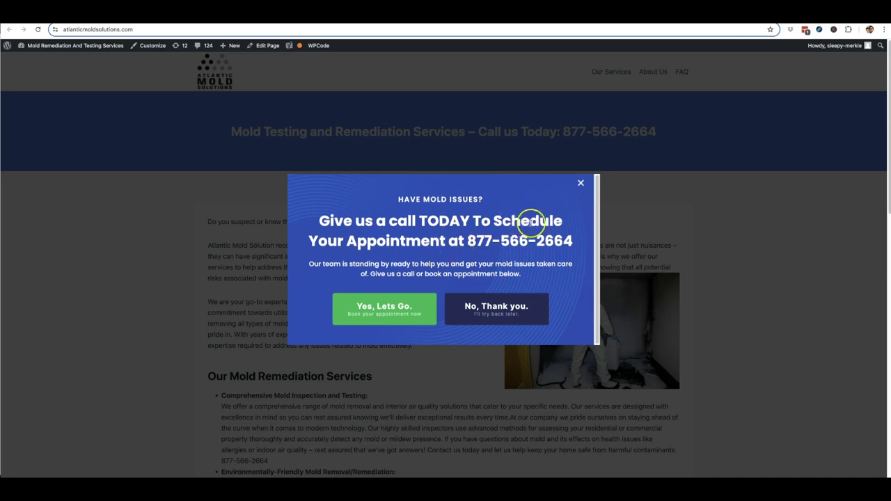
# Check the Have Mold Issues popup on the live homepage, then return to the Main CTA Done step
pyautogui.scroll(-1, 522, 230)
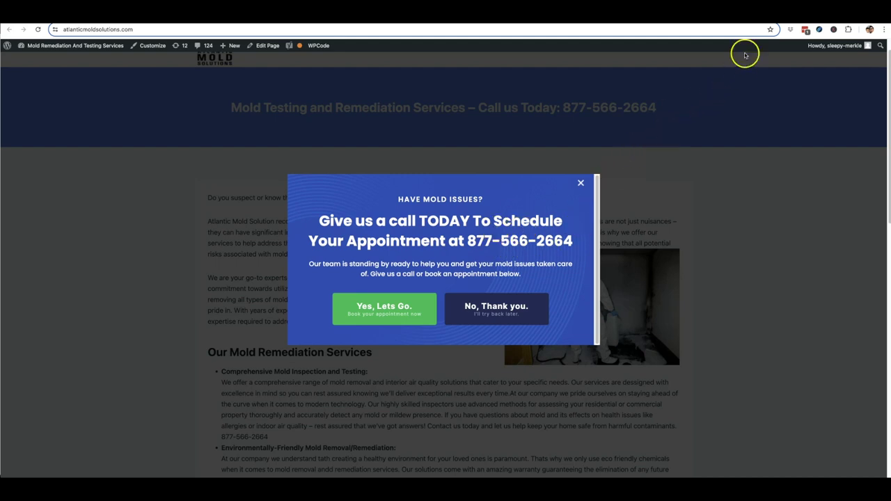
pyautogui.hotkey('ctrl', 'Tab')
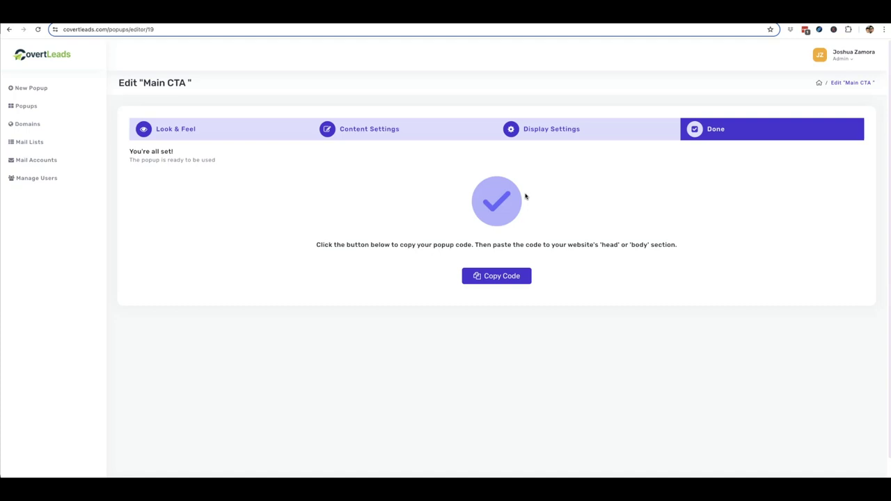
pyautogui.click(491, 167)
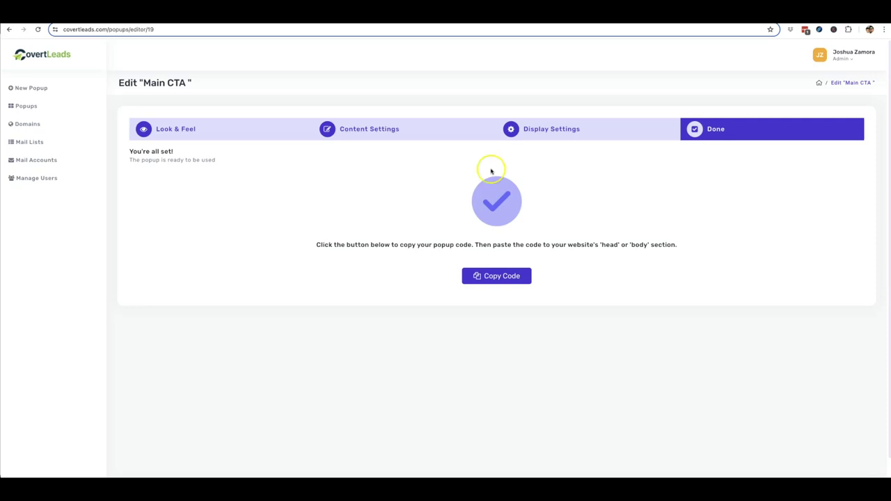